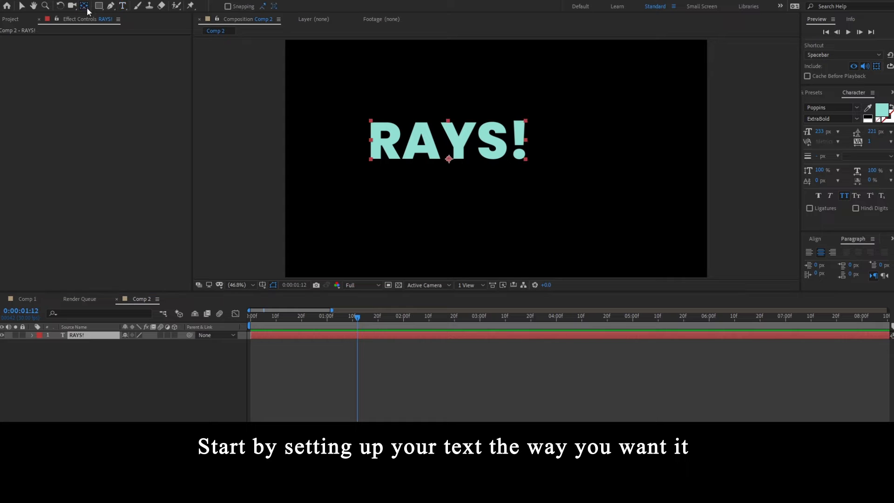
- Centre the RAYS! text layer's anchor point and align the layer horizontally and vertically to the centre of the composition
click(818, 239)
click(827, 263)
click(874, 262)
ctrl+double_click(85, 7)
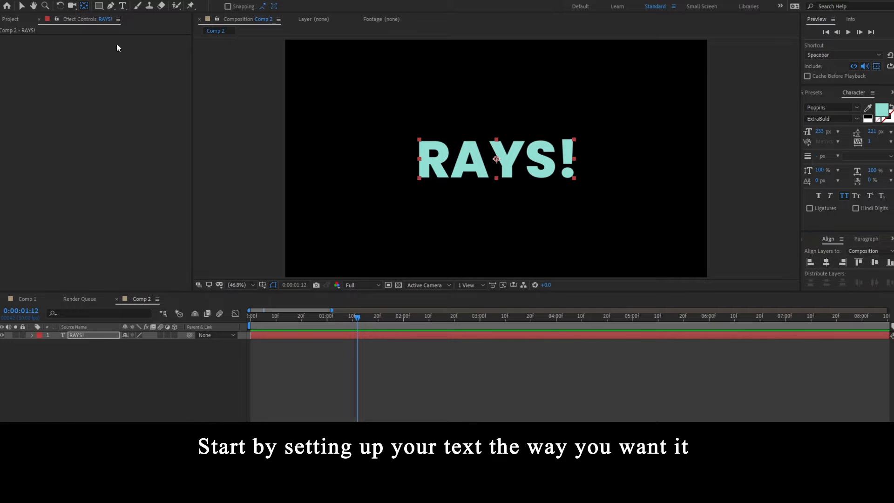
- Scale the RAYS! text layer up uniformly to nearly twice its size so it fills most of the frame width
click(322, 335)
key(v)
key(s)
drag(150, 344, 192, 344)
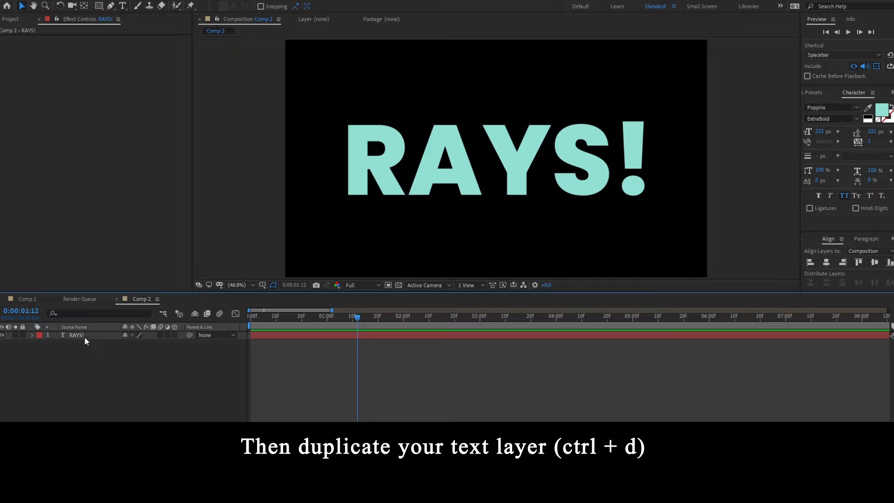
- Duplicate the RAYS! text layer and hide the original
click(85, 336)
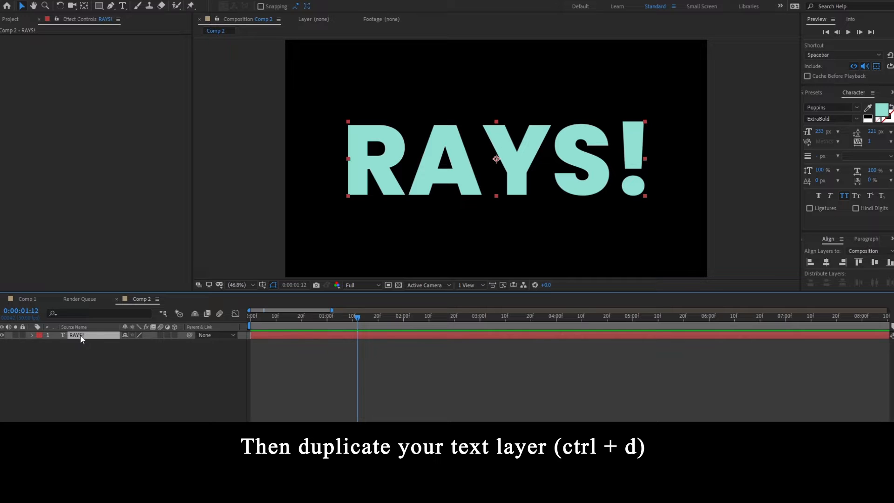
key(ctrl+d)
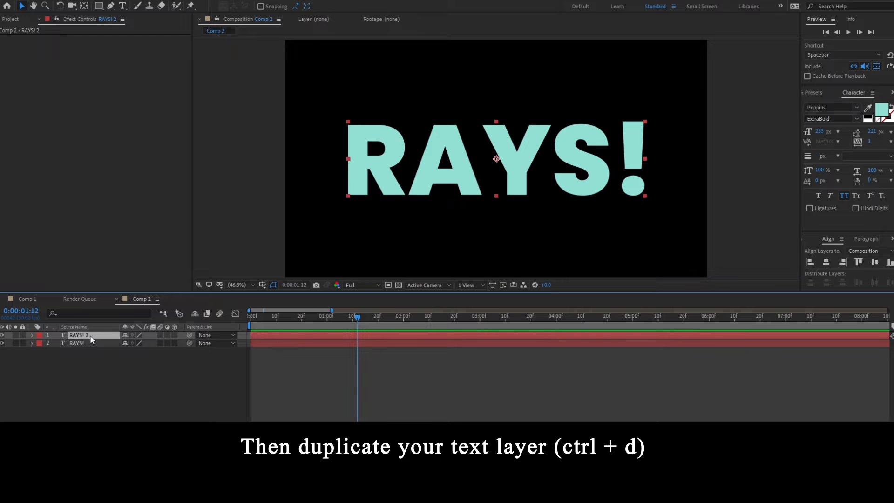
click(3, 343)
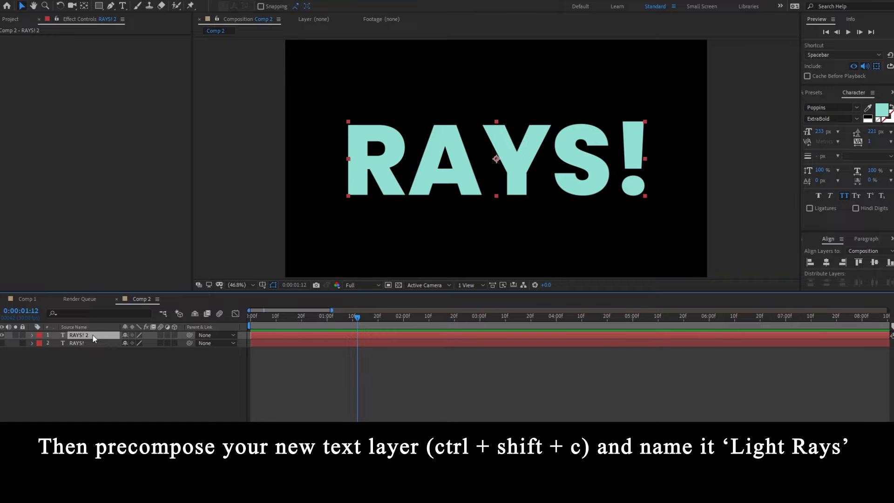
- Pre-compose the duplicated text layer as "Light Rays", moving all attributes into the new composition
key(ctrl+shift+c)
key(Escape)
key(ctrl+shift+c)
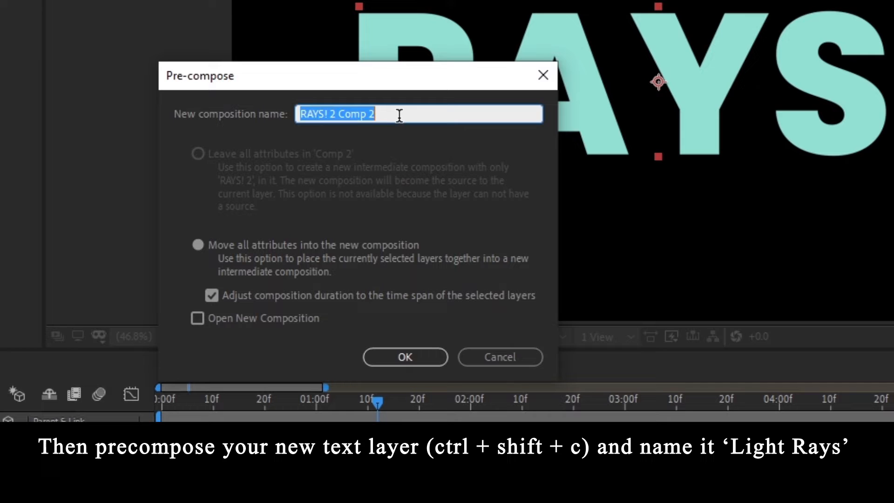
click(400, 116)
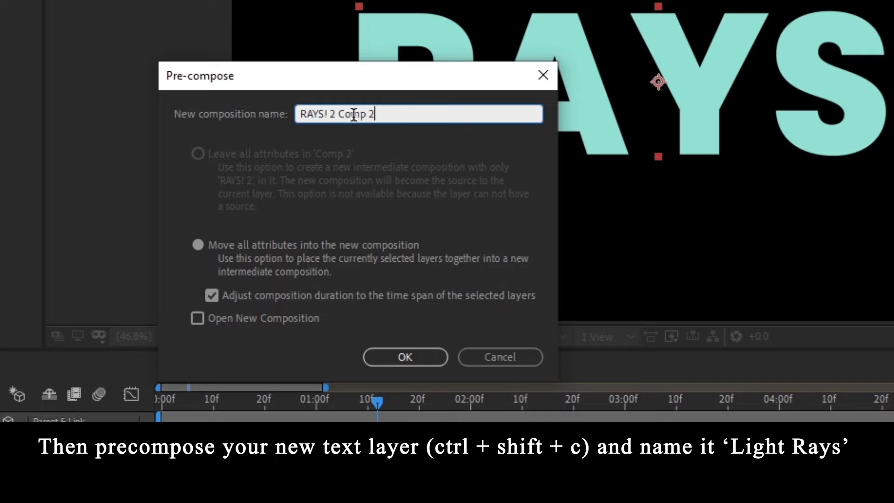
drag(385, 114, 264, 133)
text(R)
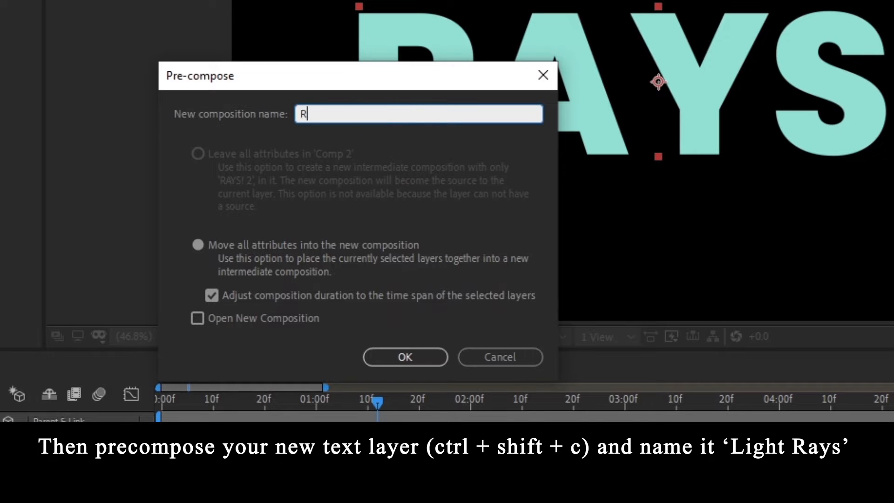
text(ight Rays)
click(212, 241)
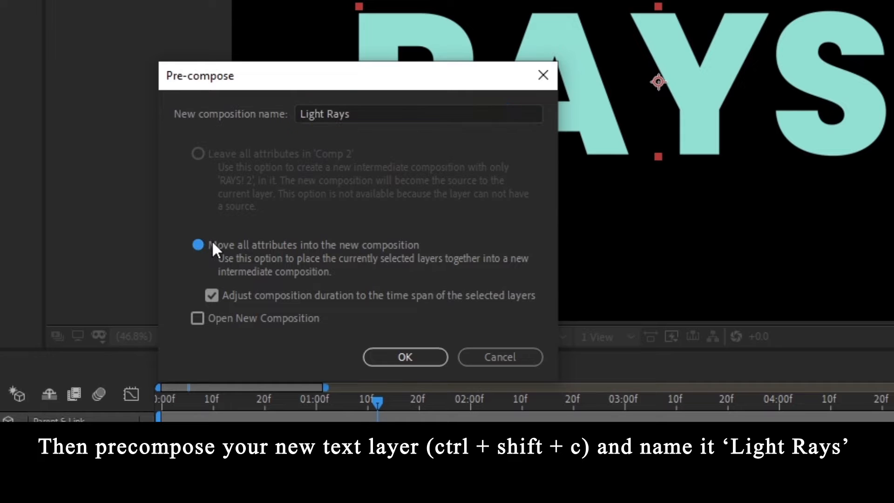
click(427, 361)
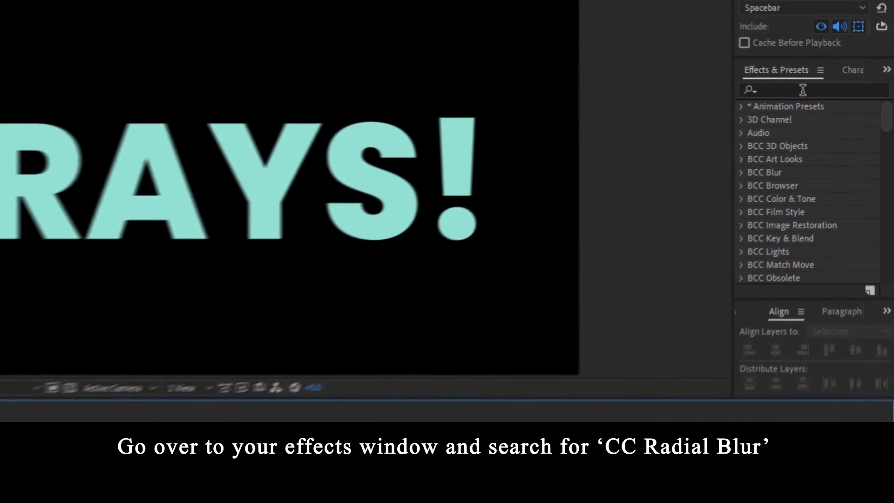
- Find the CC Radial Blur effect and apply it to the Light Rays layer
click(827, 105)
text(Ra)
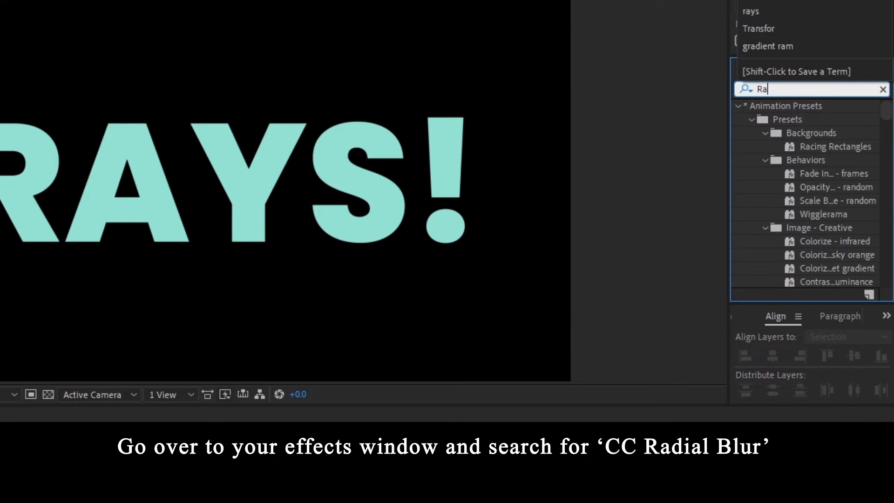
text(dial blu)
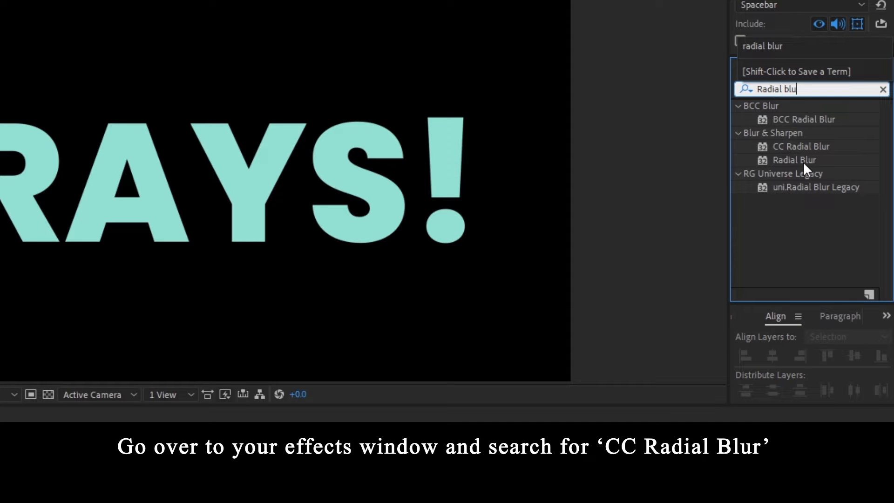
click(792, 147)
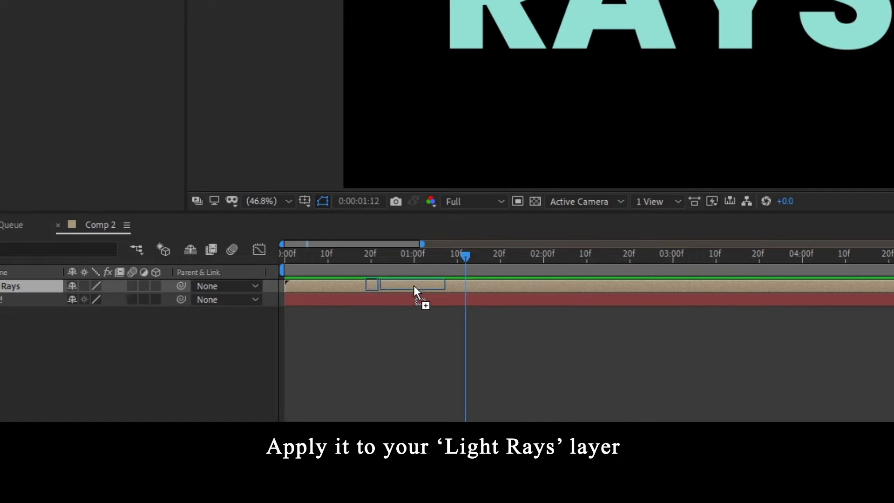
drag(414, 286, 415, 287)
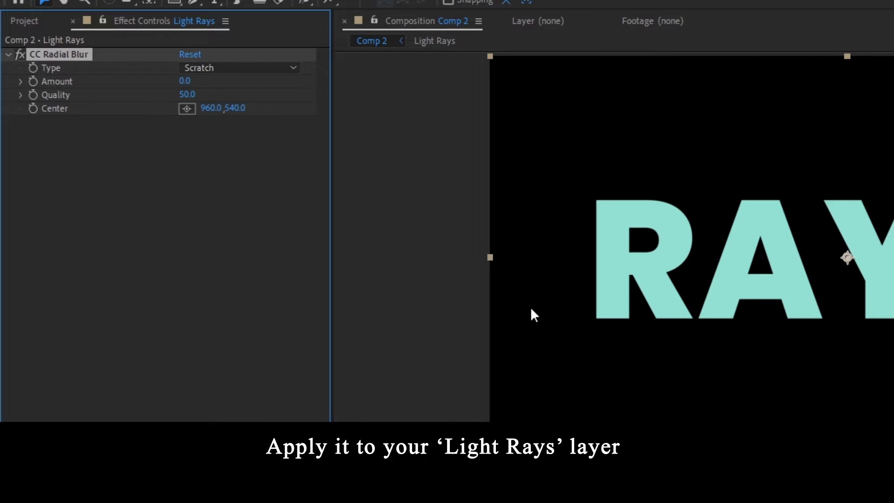
- Set the CC Radial Blur type to Fading Zoom and its amount to 40
click(218, 68)
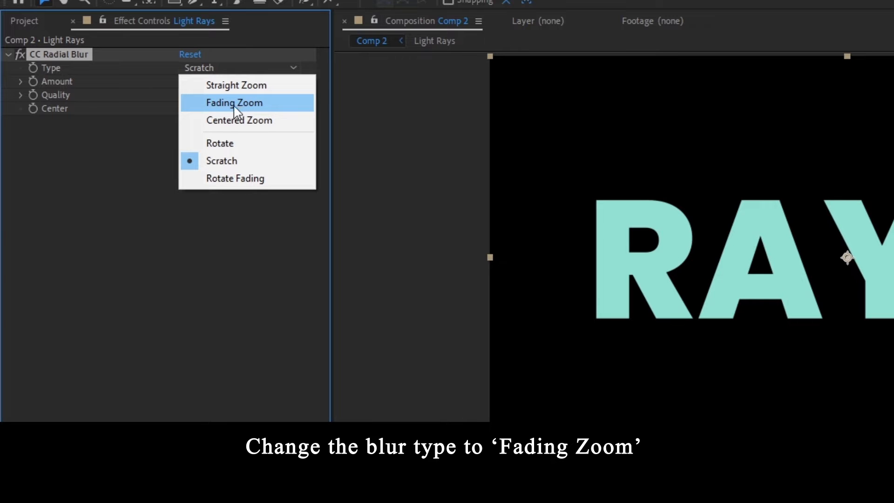
click(234, 103)
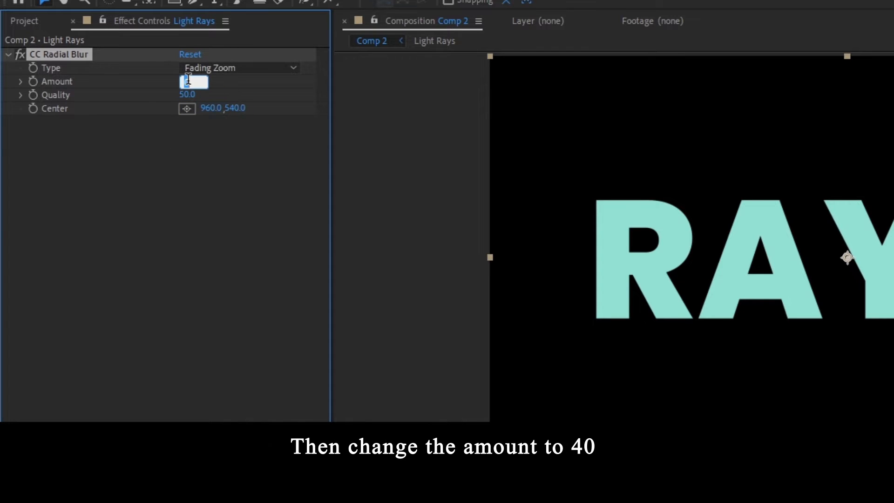
text(40)
key(Return)
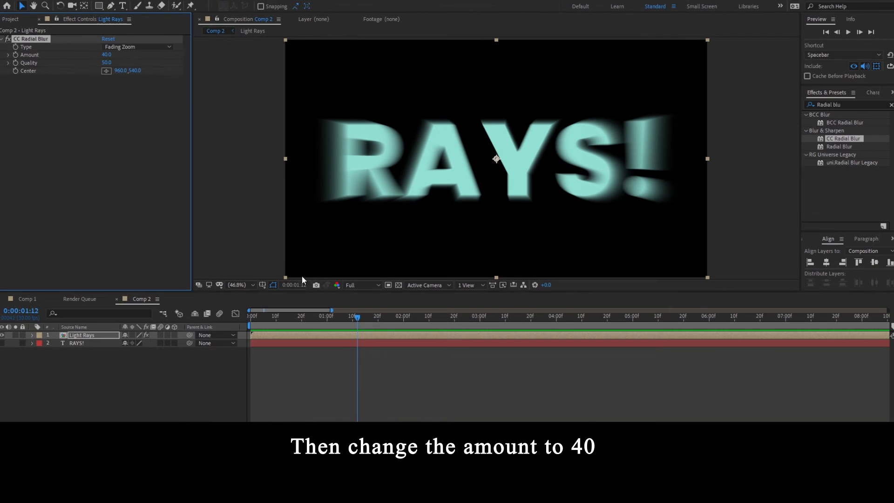
- Find the Stylize Glow effect and apply it to the Light Rays layer
drag(337, 317, 264, 322)
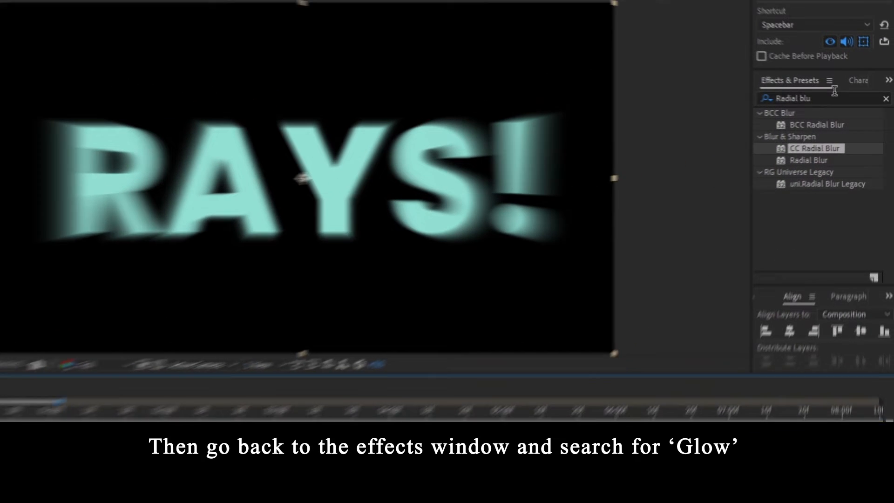
drag(852, 104, 739, 110)
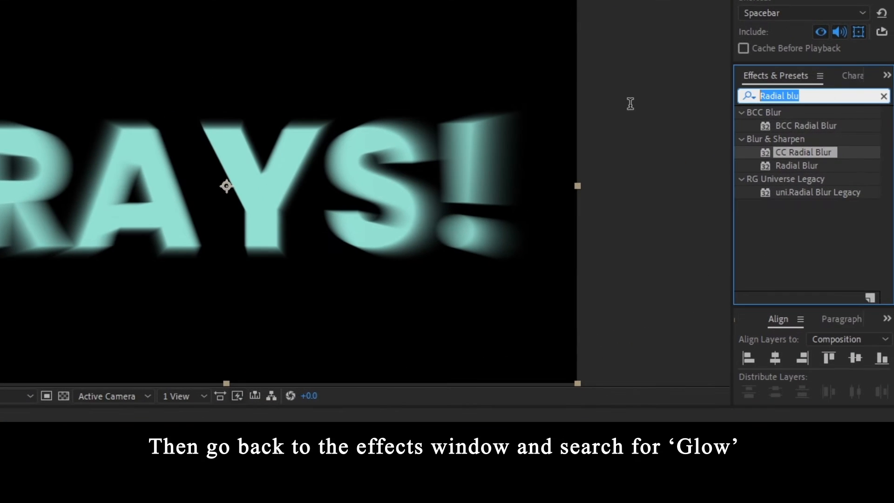
text(glow)
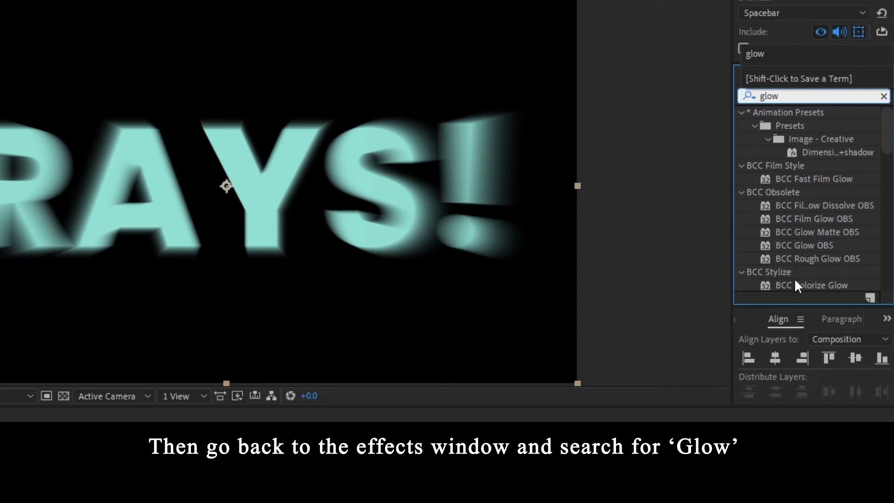
scroll(794, 278, down, 10)
click(801, 284)
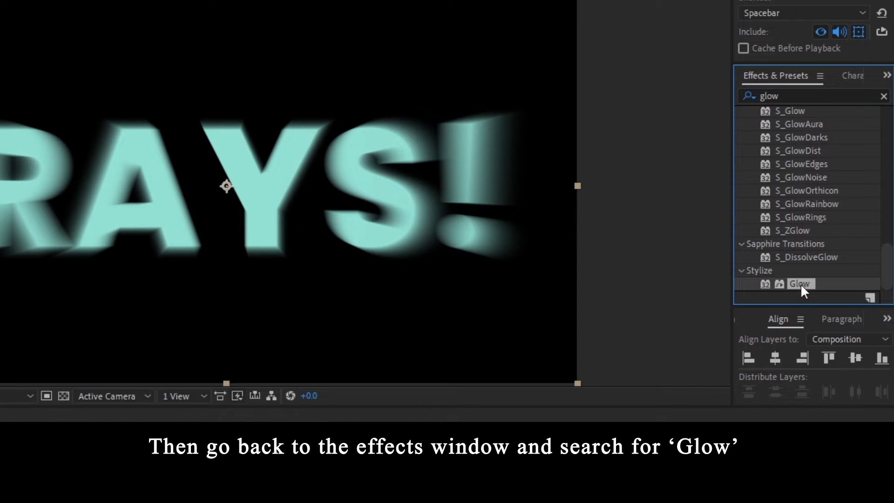
drag(801, 285, 463, 330)
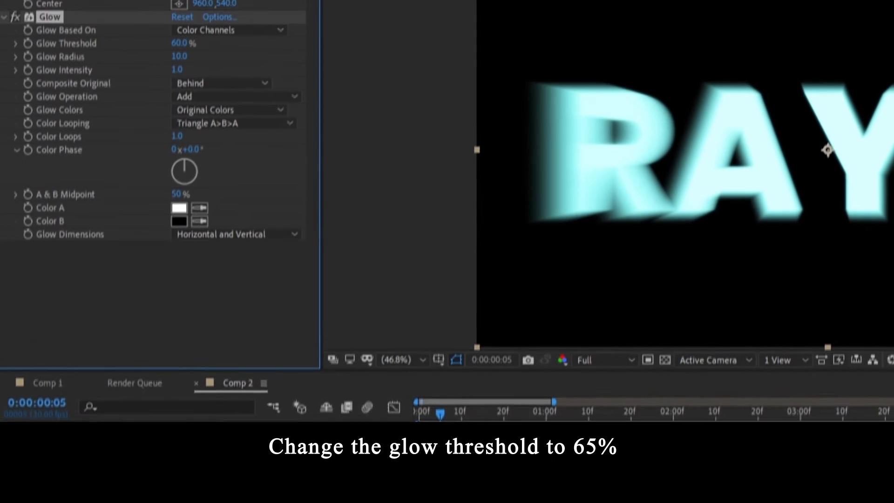
- Set the Glow Threshold on the Light Rays layer to 65%
click(179, 45)
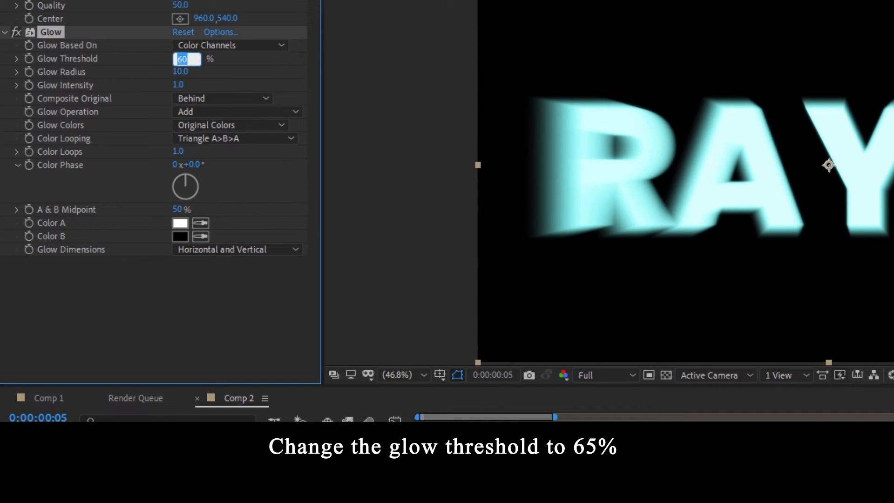
text(65)
key(Return)
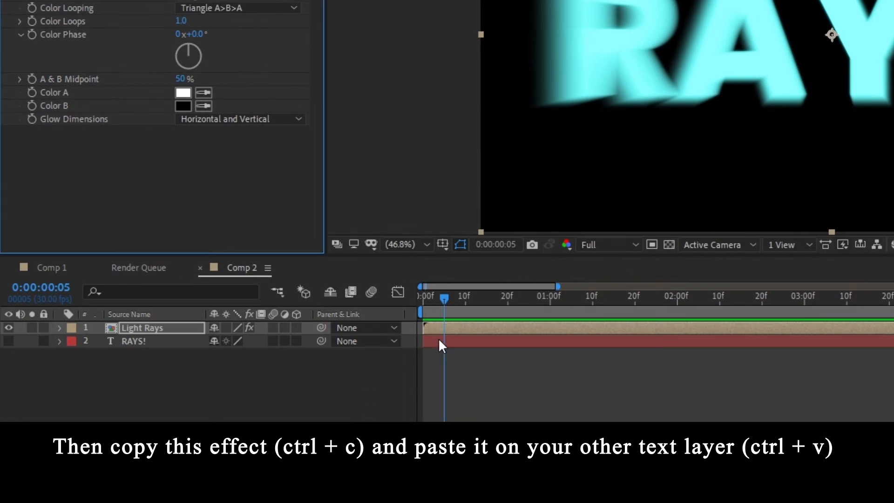
- Paste the copied Glow effect onto the RAYS! text layer and place that layer above Light Rays
click(441, 341)
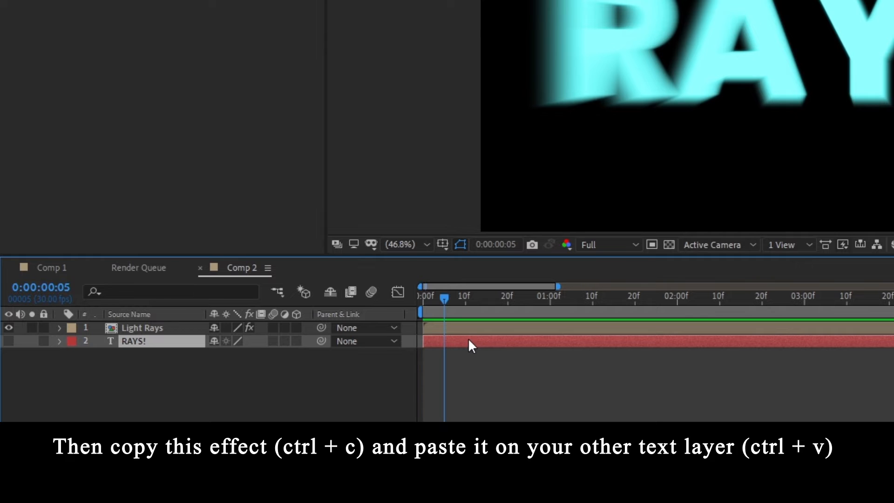
key(ctrl+v)
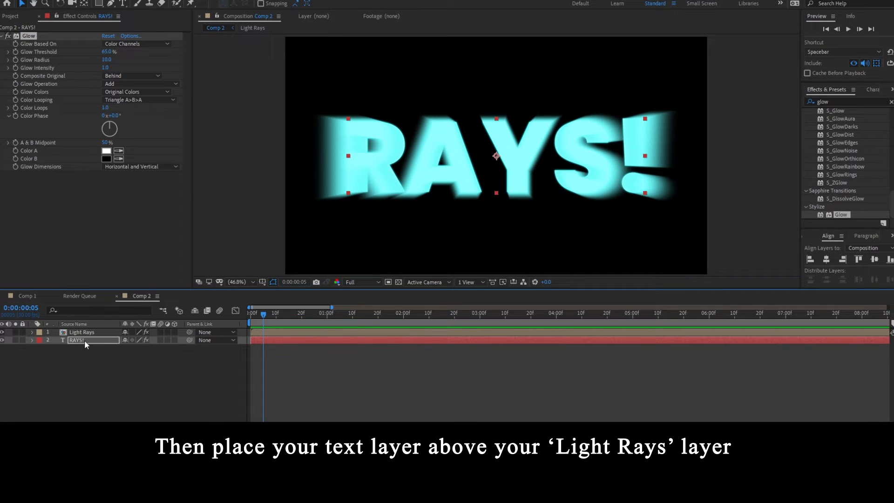
drag(84, 340, 80, 331)
- Add a keyframe for the CC Radial Blur Amount on the Light Rays layer at 0:00:00:00 and reveal its keyframed properties
key(=)
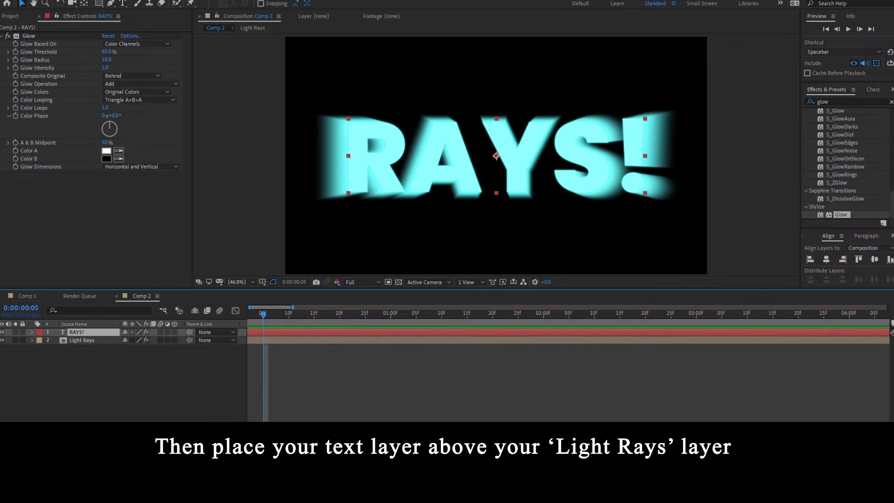
click(90, 340)
drag(260, 318, 245, 319)
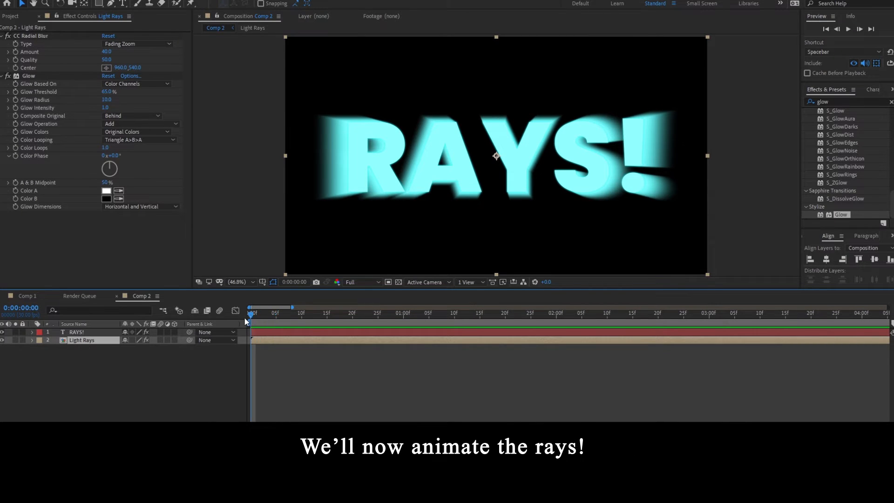
click(32, 341)
click(35, 36)
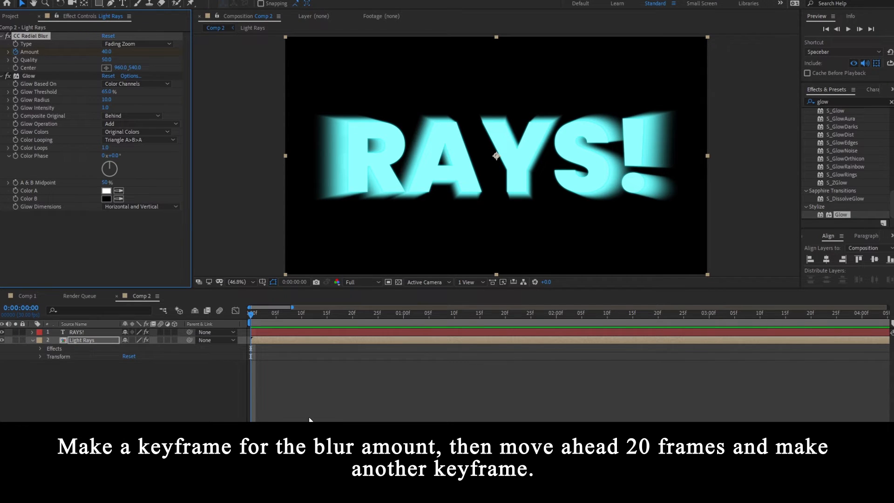
key(u)
- Add a second blur Amount keyframe 20 frames ahead, at 0:00:00:20
key(shift+Page_Down)
key(shift+Page_Down)
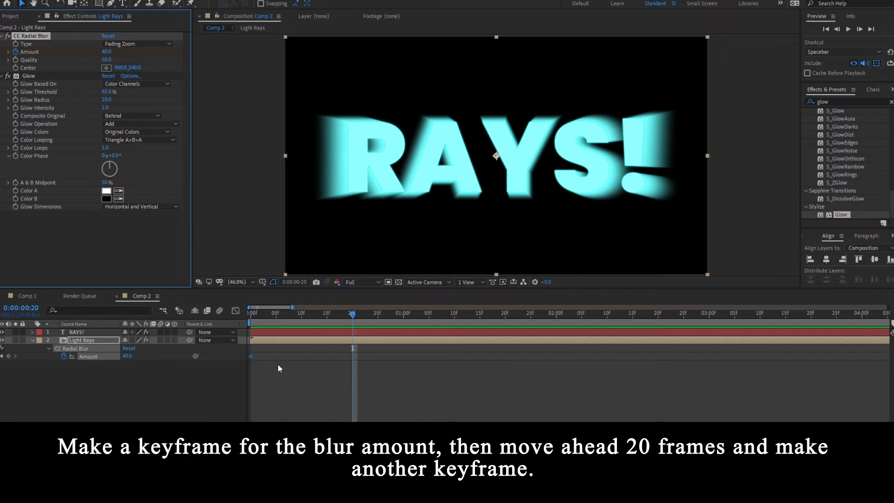
click(8, 356)
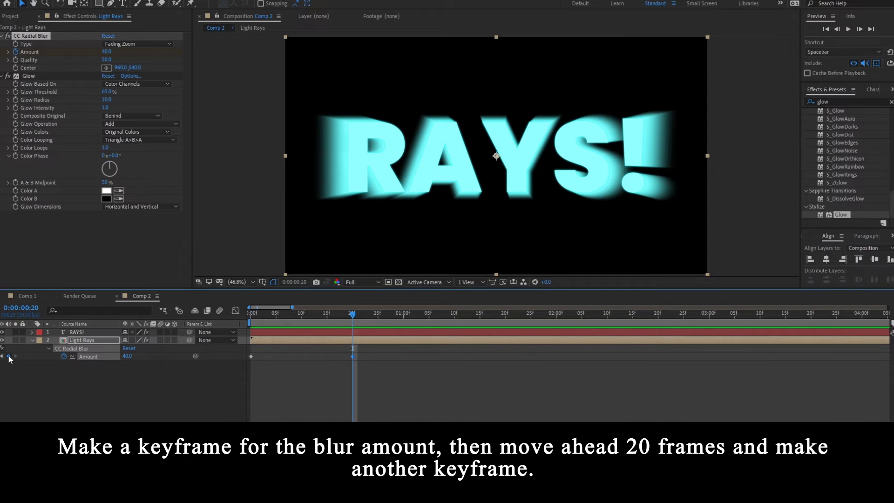
- Add a final blur Amount keyframe at 0:00:01:10 with a value of 0
key(shift+Page_Down)
key(shift+Page_Down)
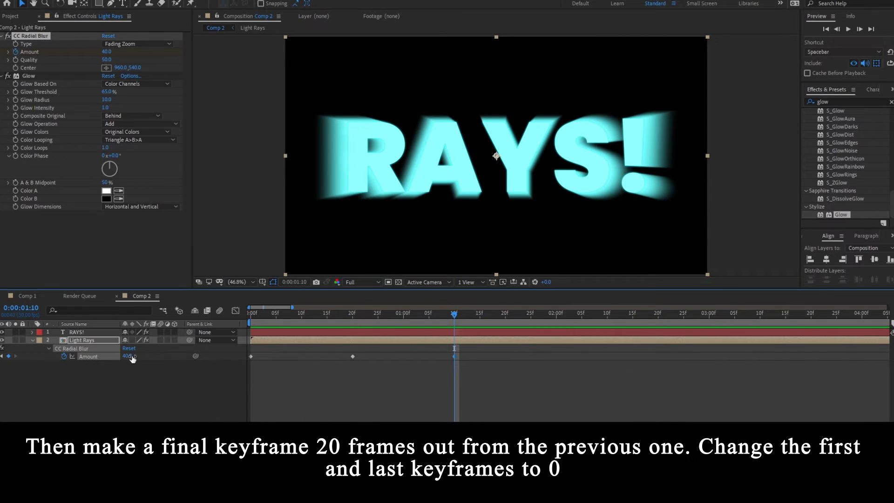
click(127, 356)
text(0)
key(Return)
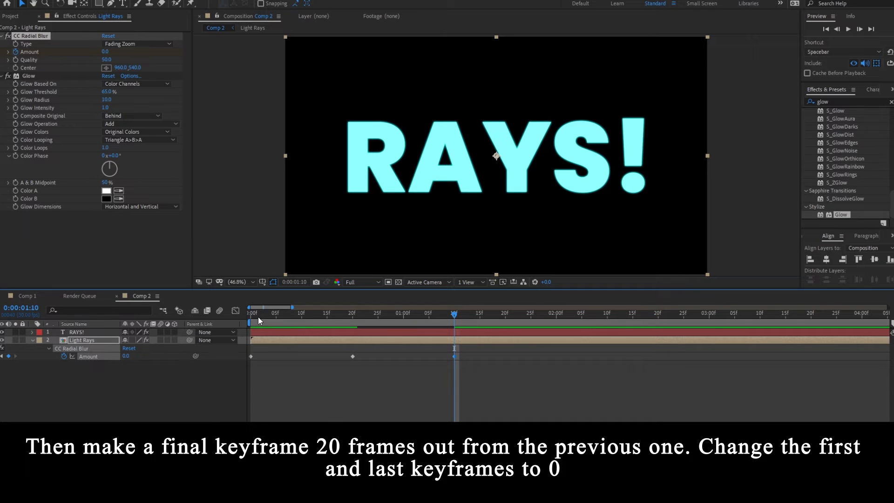
- Set the first blur Amount keyframe, at the start of the composition, to 0
key(Home)
click(127, 356)
text(0)
key(Return)
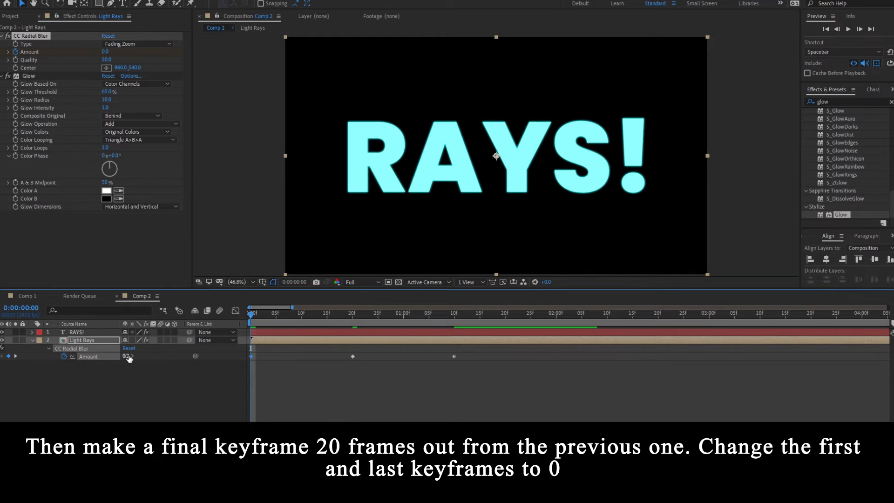
- Scrub through the ray animation and end the work area just after the last Amount keyframe
drag(251, 313, 351, 320)
key(n)
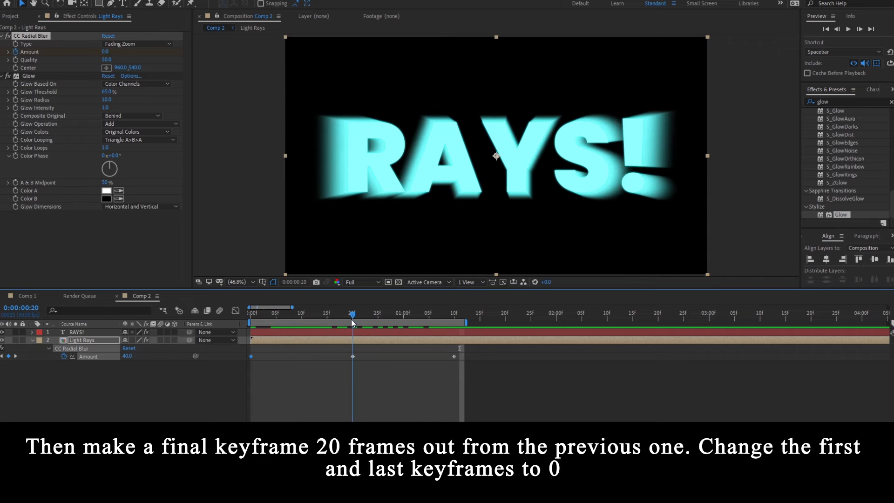
- Set the middle blur Amount keyframe to 49 and stretch the last Amount keyframe and work area to about 0:00:02:02
drag(129, 356, 138, 355)
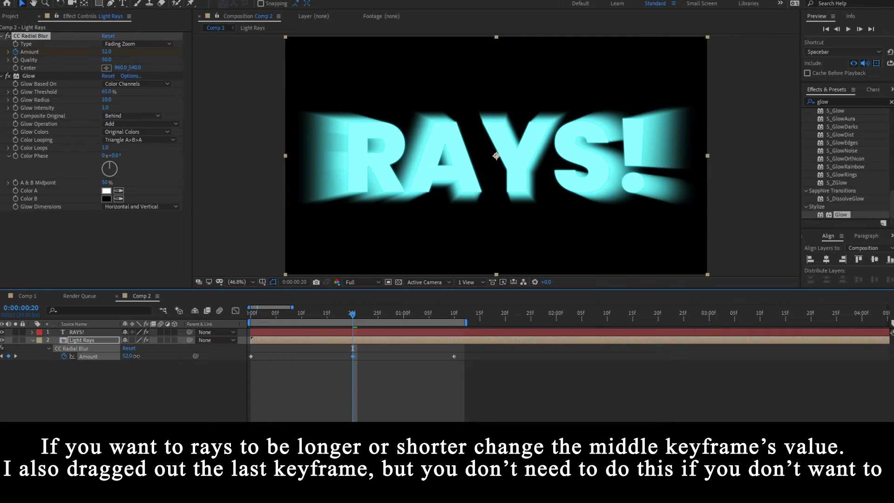
drag(454, 356, 525, 357)
drag(466, 323, 572, 322)
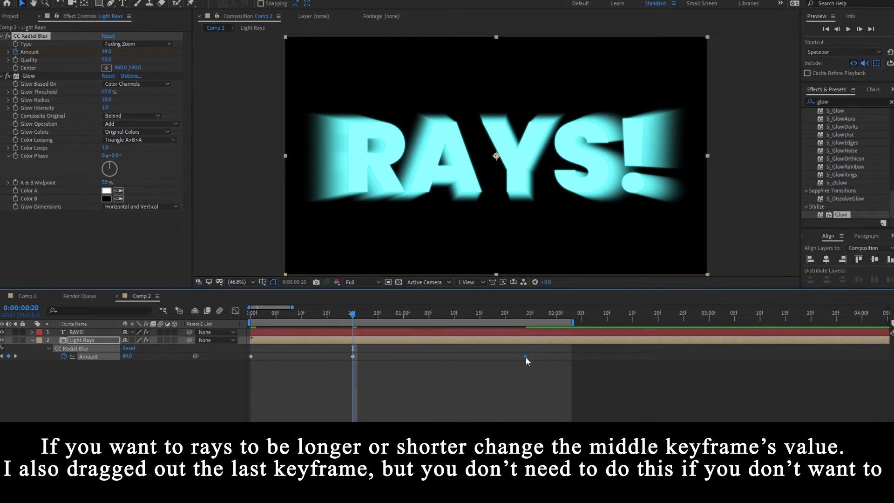
drag(526, 357, 567, 357)
- Add a Glow Intensity keyframe at 0:00:00:20 with a value of 1 and reveal the Light Rays layer's keyframes
click(15, 108)
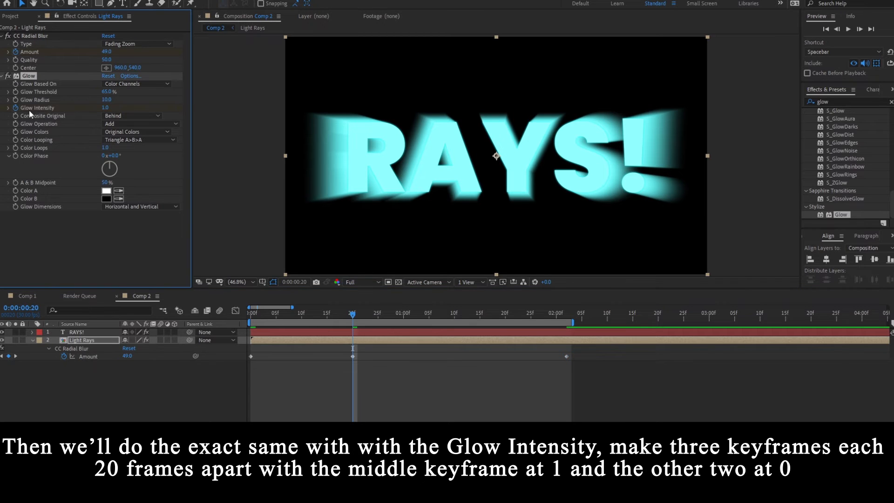
click(357, 344)
key(u)
key(u)
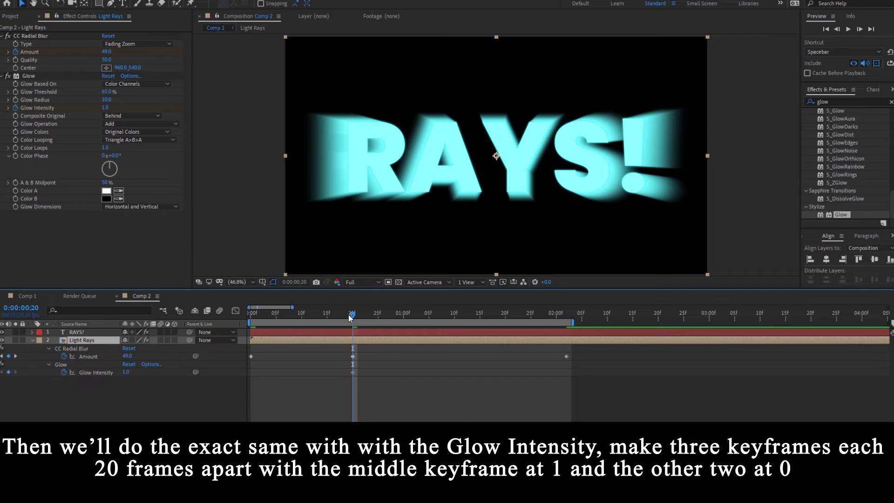
- Add a Glow Intensity keyframe of 0 at the start of the composition
drag(349, 314, 244, 326)
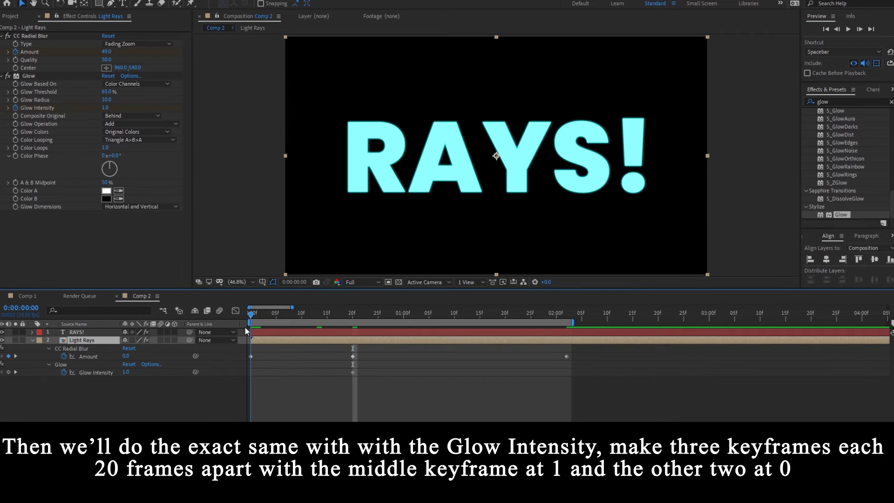
click(127, 371)
text(0)
key(Return)
- Add a final Glow Intensity keyframe of 0 at 0:00:02:02, aligned with the last Amount keyframe
click(311, 313)
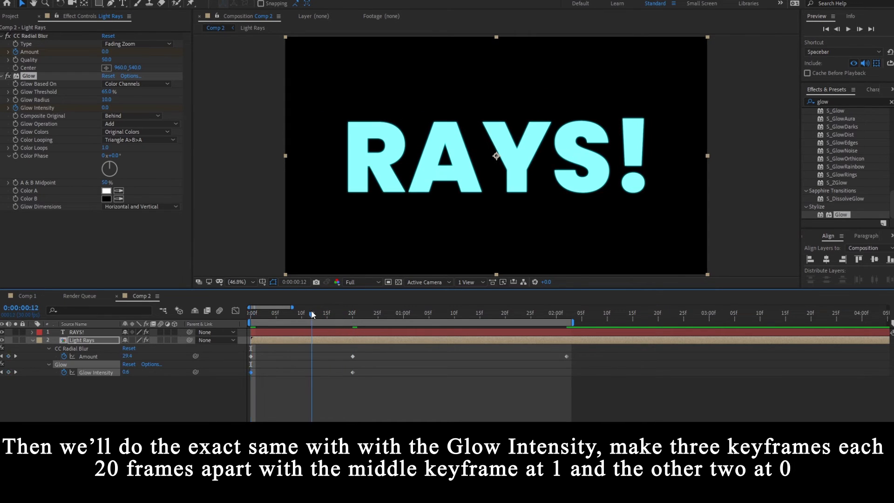
drag(312, 314, 566, 356)
click(126, 372)
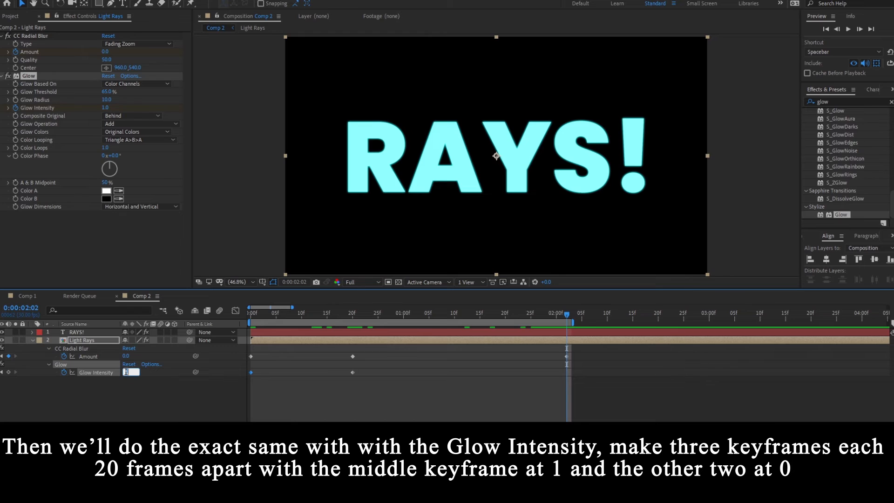
text(0)
key(Return)
click(389, 401)
- Preview the glowing ray animation from the start and park the playhead on the middle keyframes at 0:00:00:20
drag(387, 313, 238, 325)
key(space)
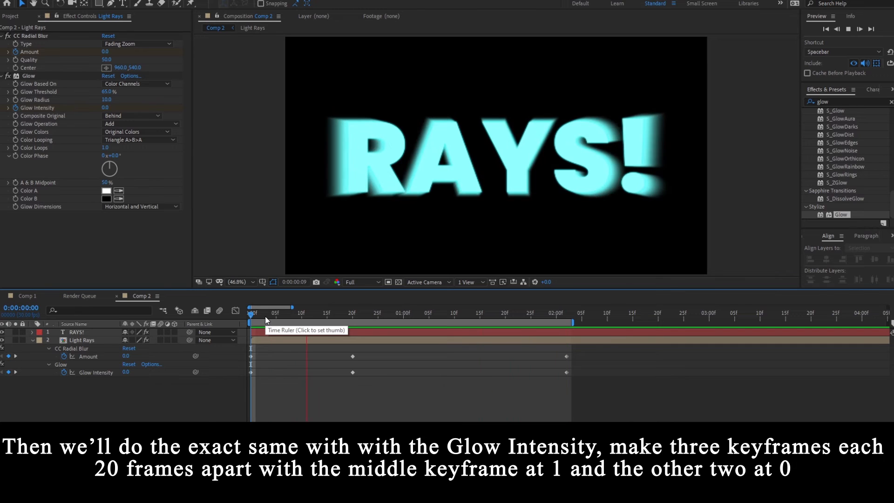
click(353, 315)
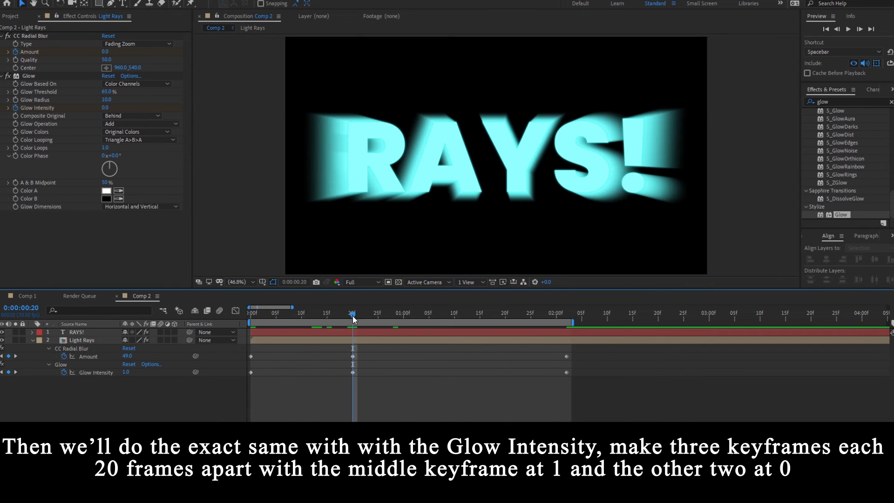
- Apply Easy Ease to all Amount and Glow Intensity keyframes and move the final pair to about 0:00:01:13
drag(575, 355, 243, 387)
key(F9)
click(340, 398)
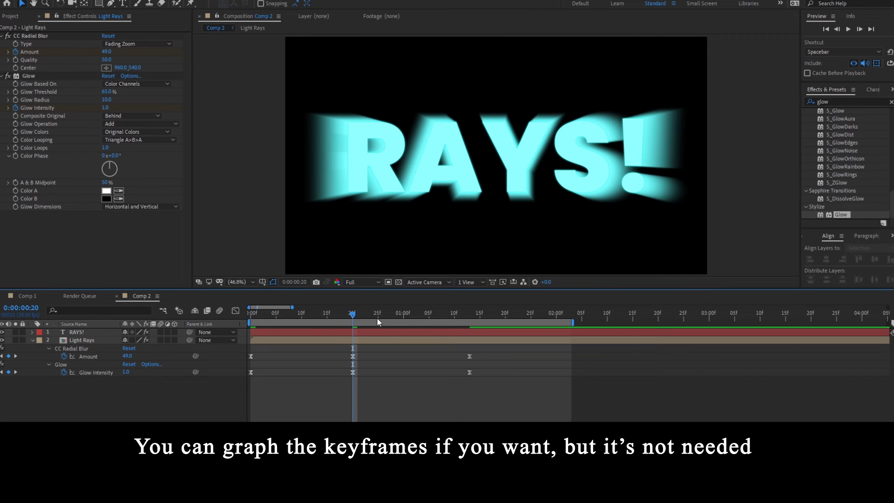
key(space)
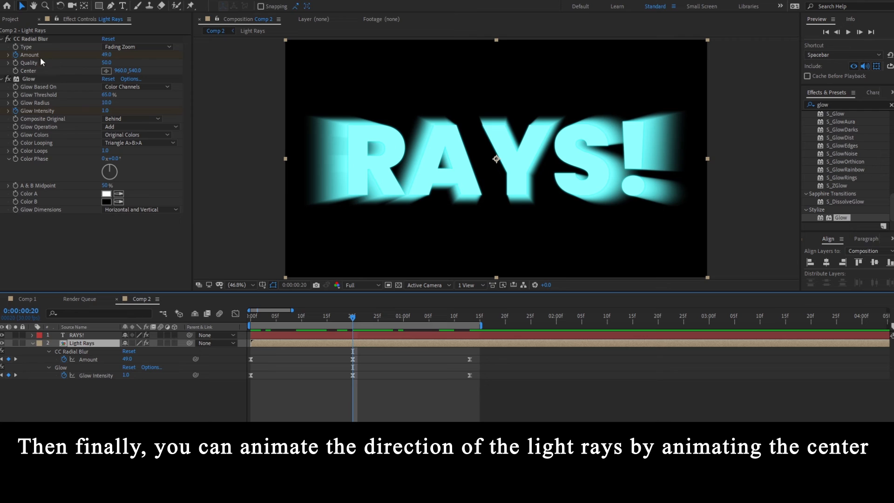
- Add a CC Radial Blur Center keyframe at 0:00:00:20 and show it among the Light Rays layer's keyframes
click(29, 70)
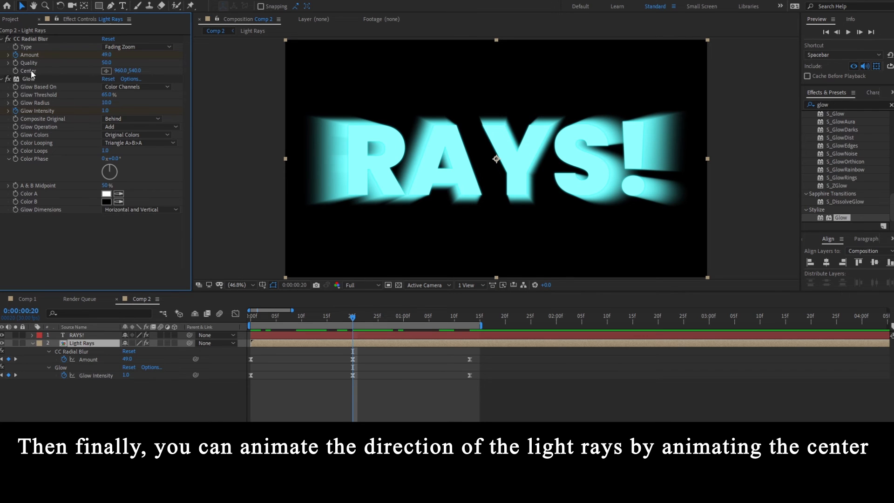
click(16, 71)
click(344, 344)
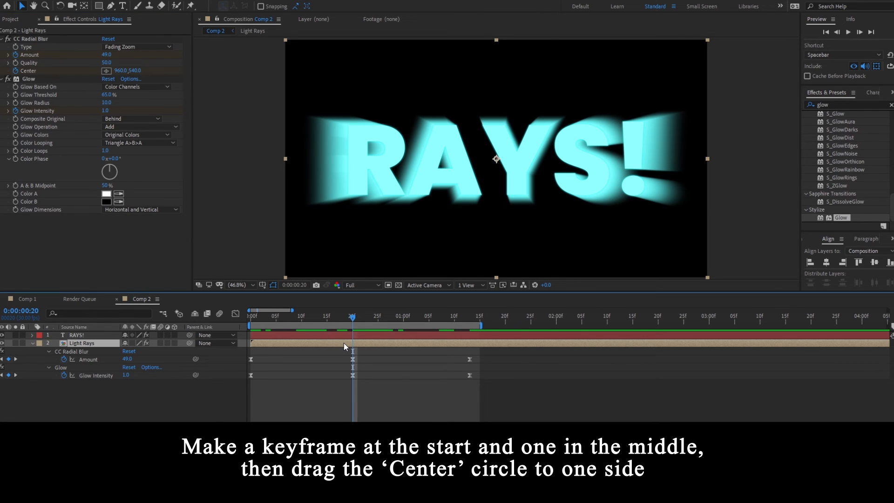
key(u)
key(u)
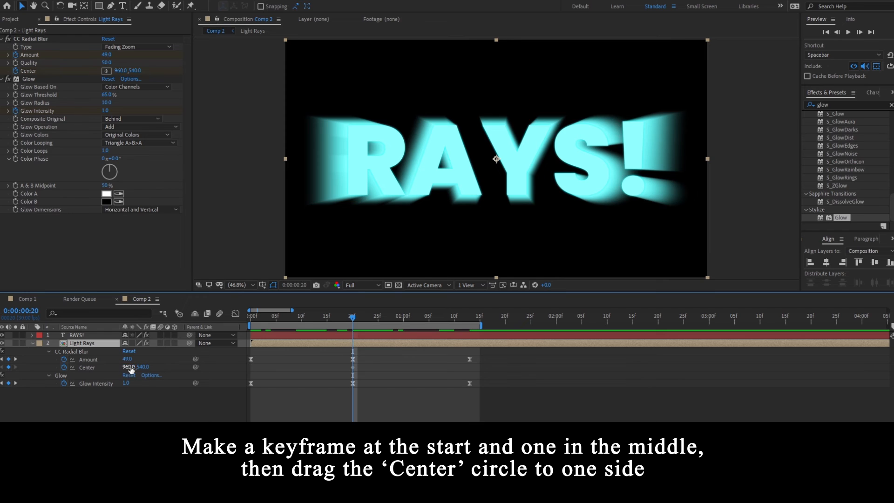
- Add a Center keyframe at the start of the composition with the blur center near the letter R, at about 275.6, 540
click(255, 316)
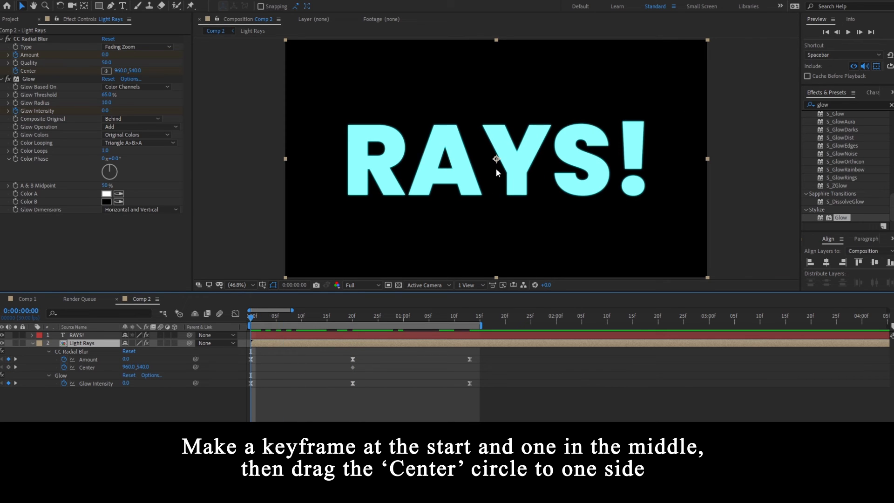
click(87, 368)
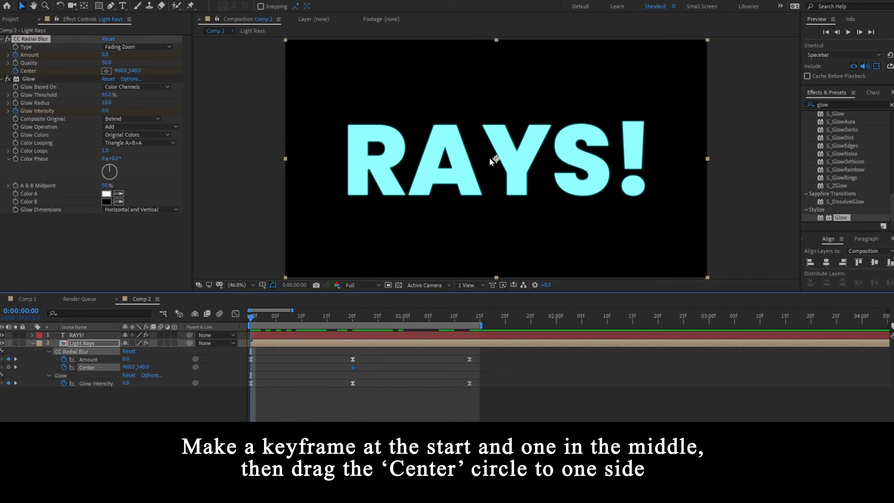
drag(491, 160, 352, 161)
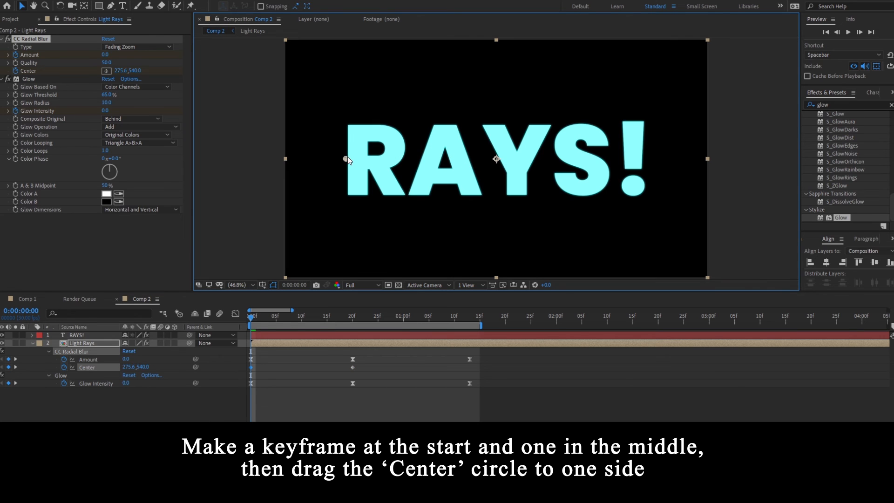
- Set the Center keyframe at 0:00:00:20 to about 1725.6, 540 and move it in line with the final Amount and Glow Intensity keyframes
drag(268, 319, 354, 319)
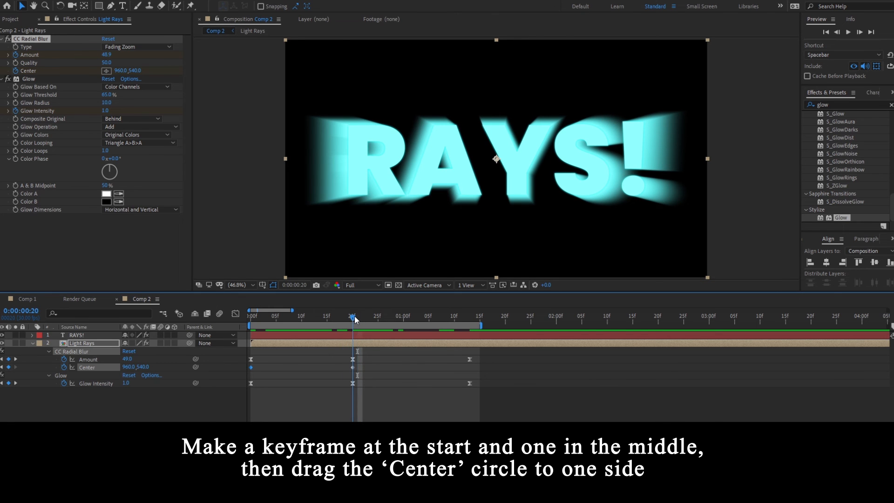
drag(497, 158, 664, 160)
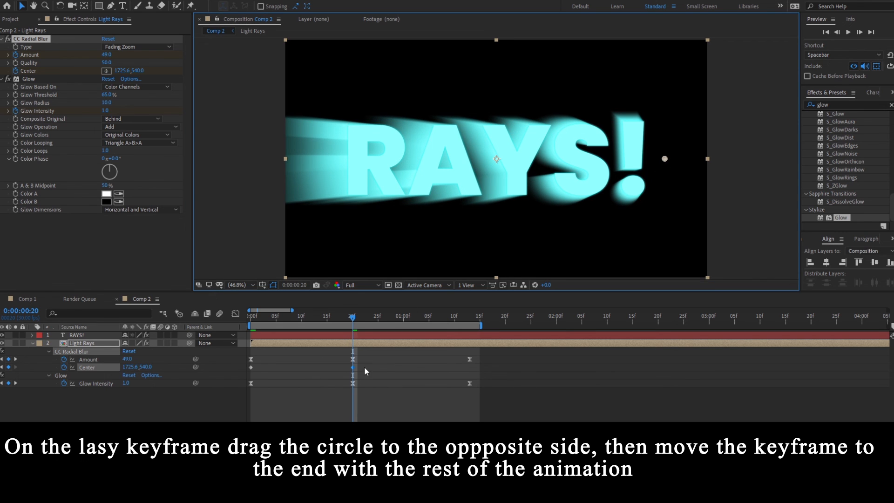
drag(353, 367, 471, 367)
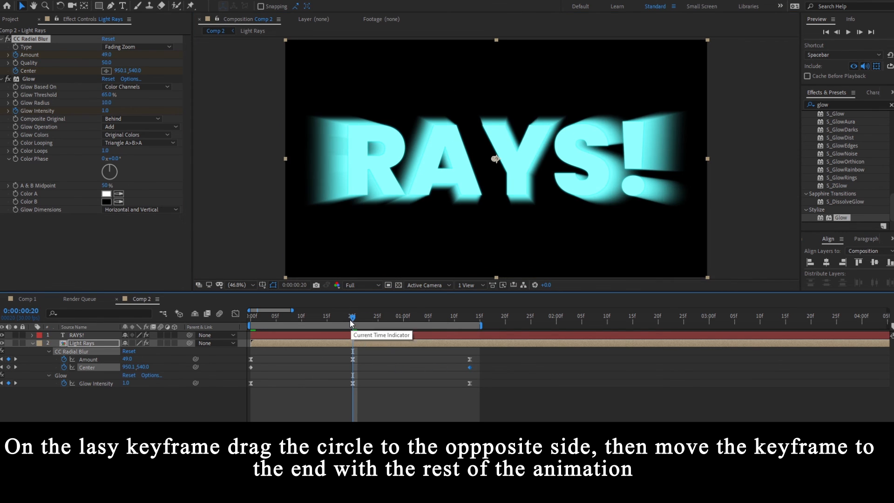
- Preview the finished light ray animation from the start of the composition
drag(351, 323, 239, 327)
click(253, 412)
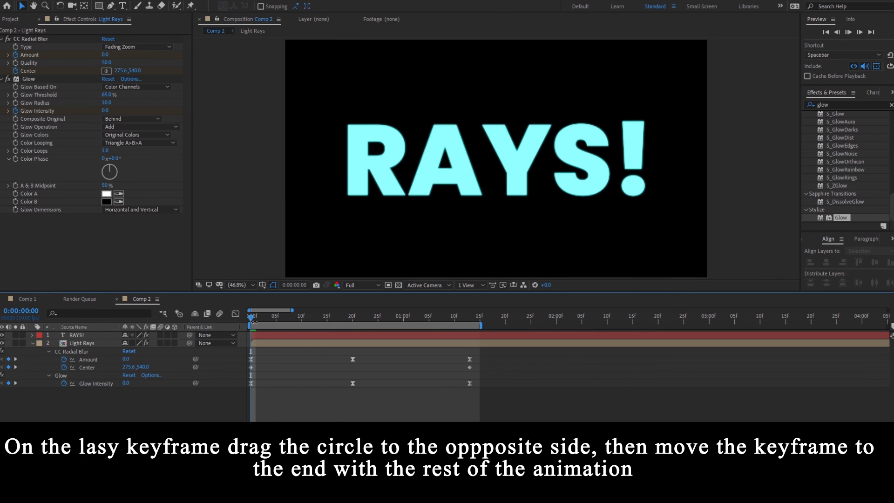
key(space)
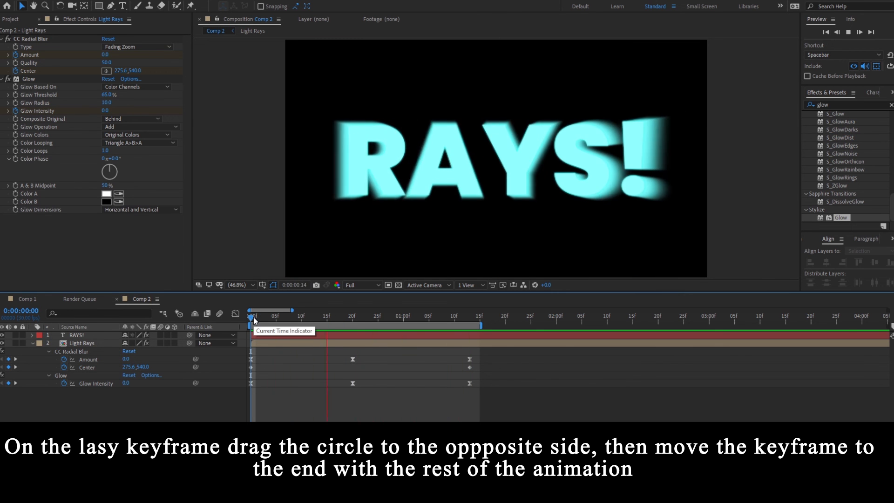